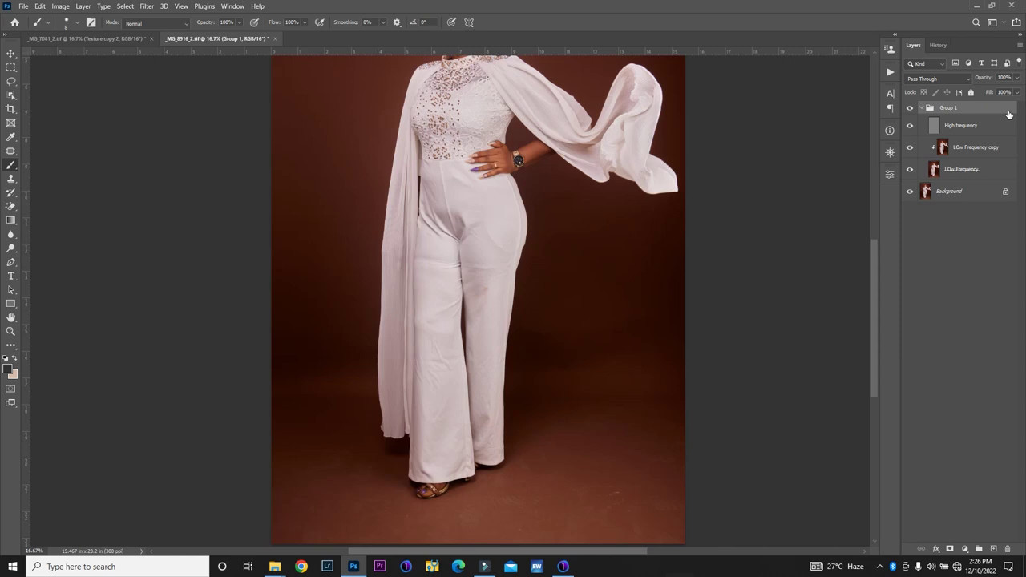
Duplicate the LOw Frequency copy layer and clip the duplicate to the layers below it.
key(ctrl+minus)
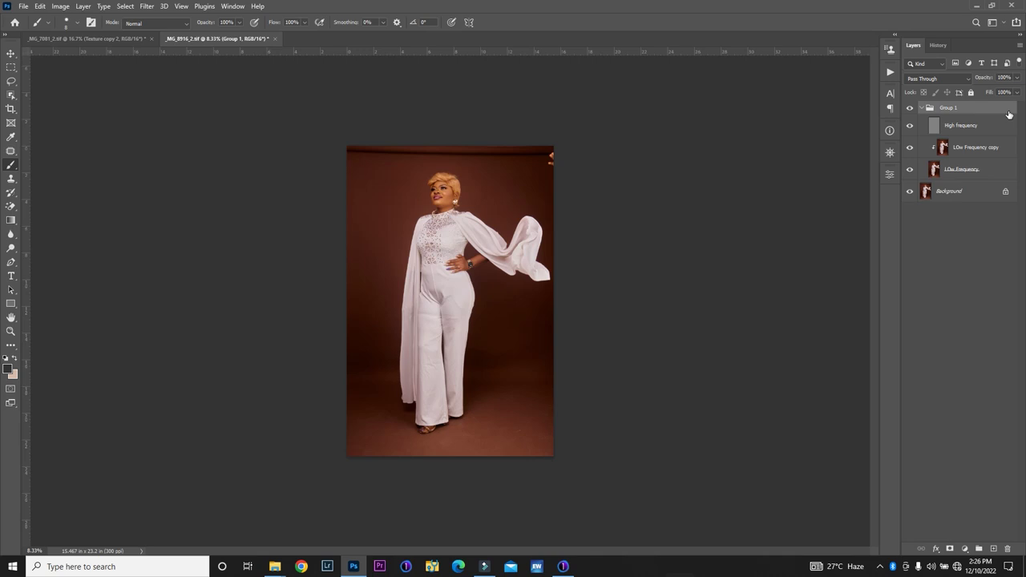
key(ctrl+plus)
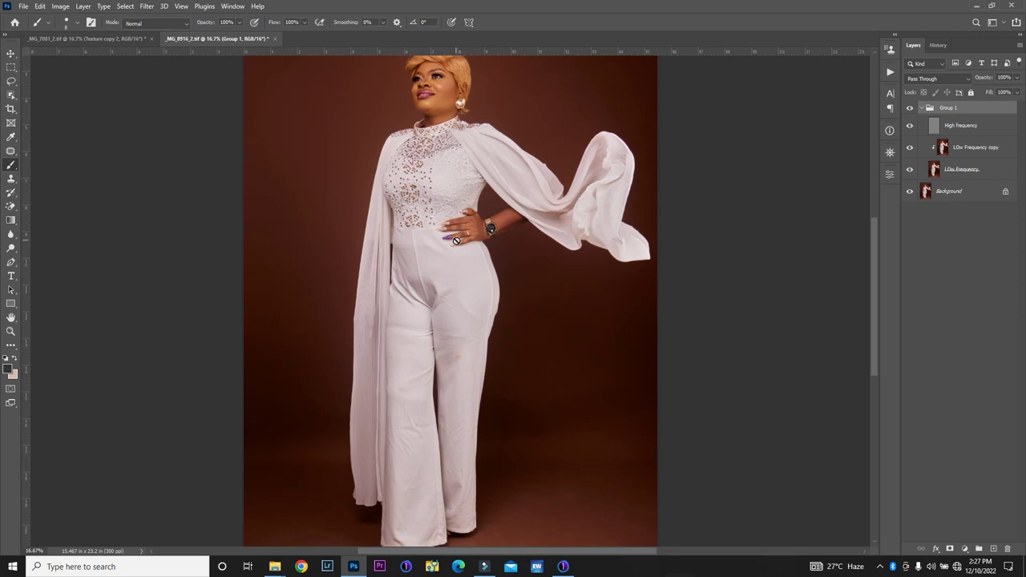
click(967, 154)
key(ctrl+j)
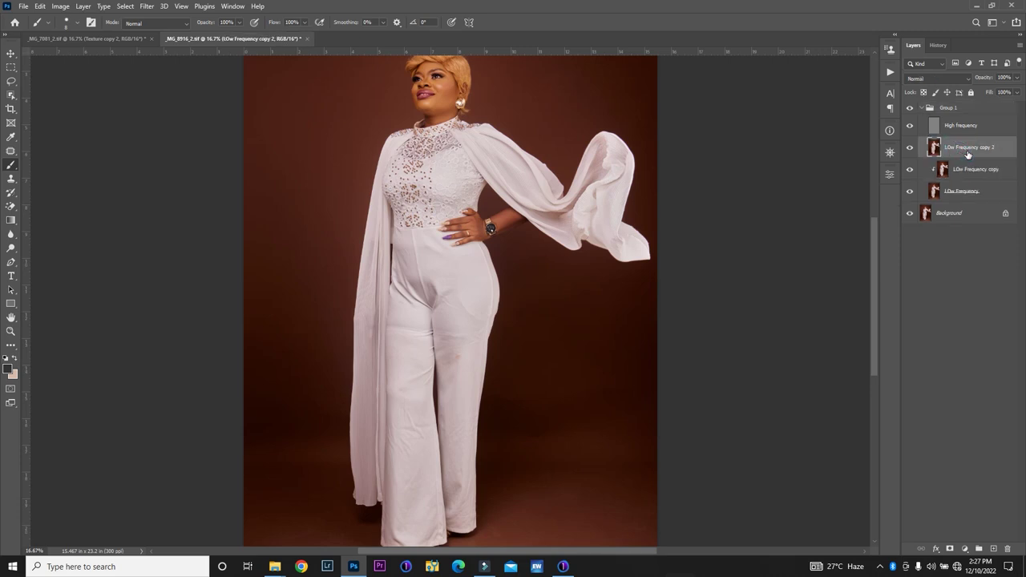
drag(968, 154, 976, 154)
alt+click(975, 154)
Switch to the Mixer Brush and enlarge it to 600 px.
right_click(10, 166)
click(60, 196)
key(bracketright)
key(bracketright)
key(bracketright)
key(bracketright)
key(bracketright)
key(bracketright)
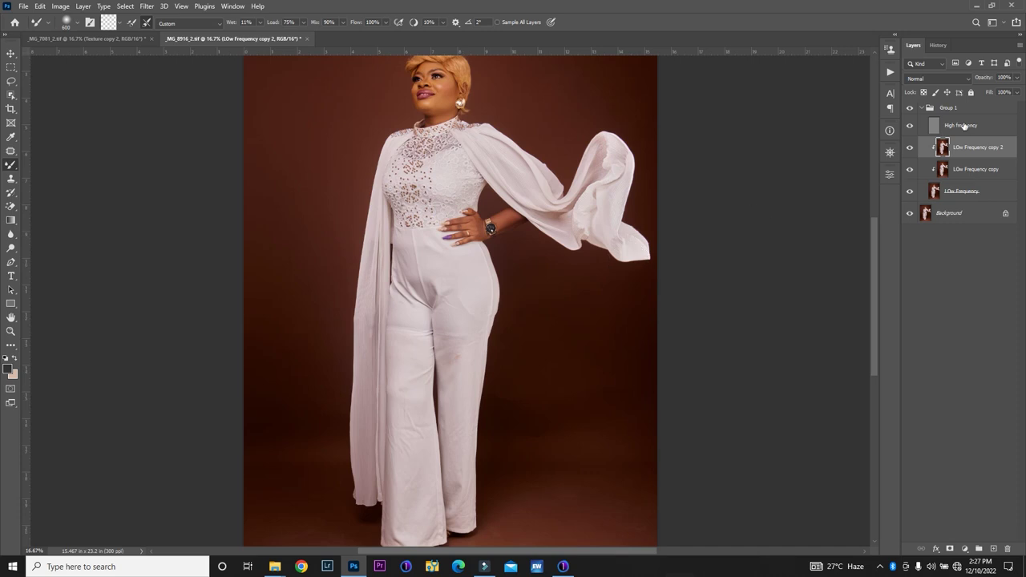
Patch the faint orange stain on the inner thigh of the leg away from the cape, on LOw Frequency copy 2.
key(z)
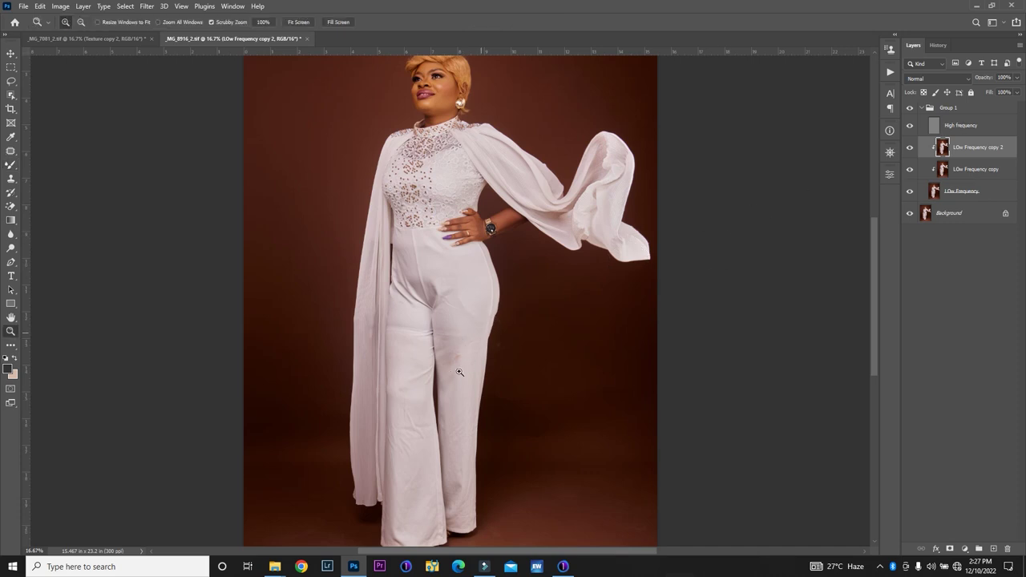
drag(458, 374, 518, 319)
key(j)
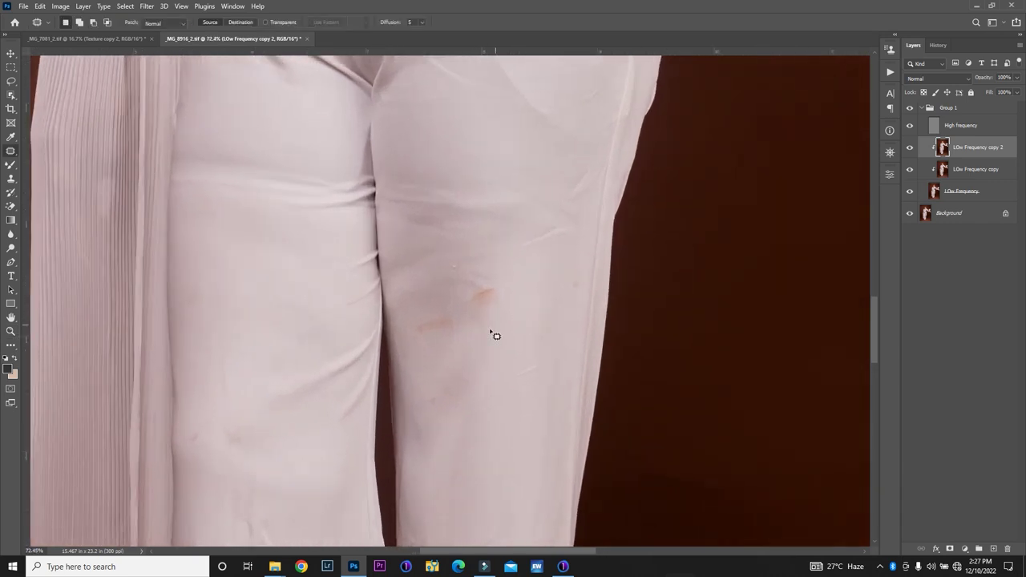
mouse_move(428, 305)
mouse_down()
mouse_move(462, 344)
mouse_move(447, 305)
mouse_up()
drag(453, 343, 451, 462)
click(450, 461)
Patch the small mark above the orange thigh stain on the High frequency layer.
click(963, 125)
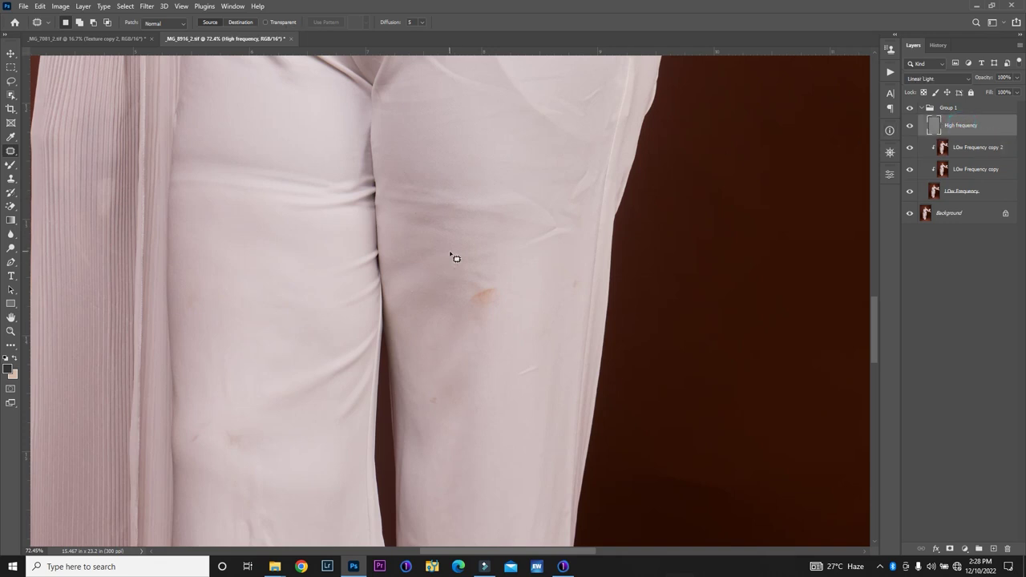
mouse_move(453, 257)
mouse_down()
mouse_move(446, 270)
mouse_move(455, 241)
mouse_move(533, 247)
mouse_up()
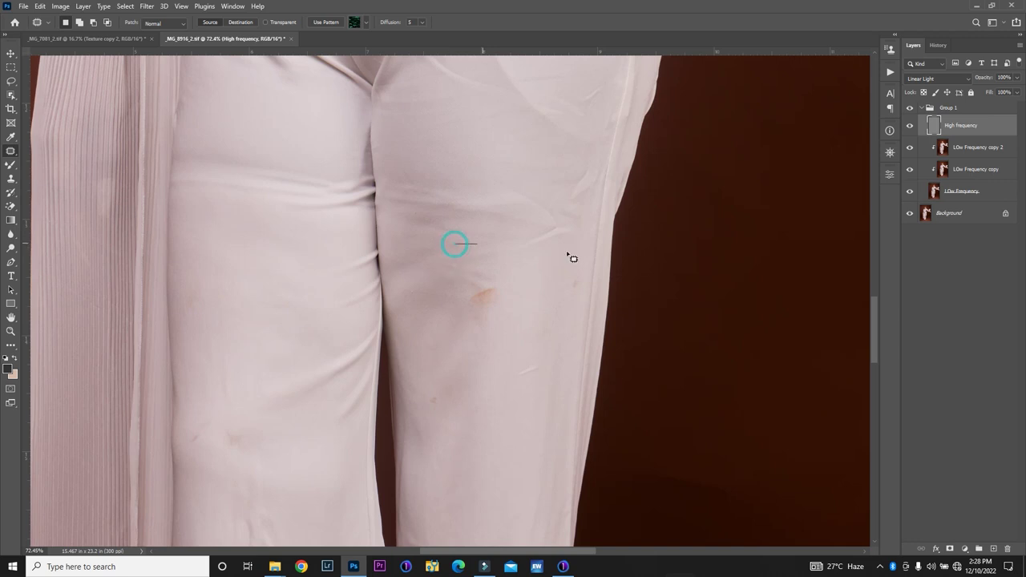
click(494, 255)
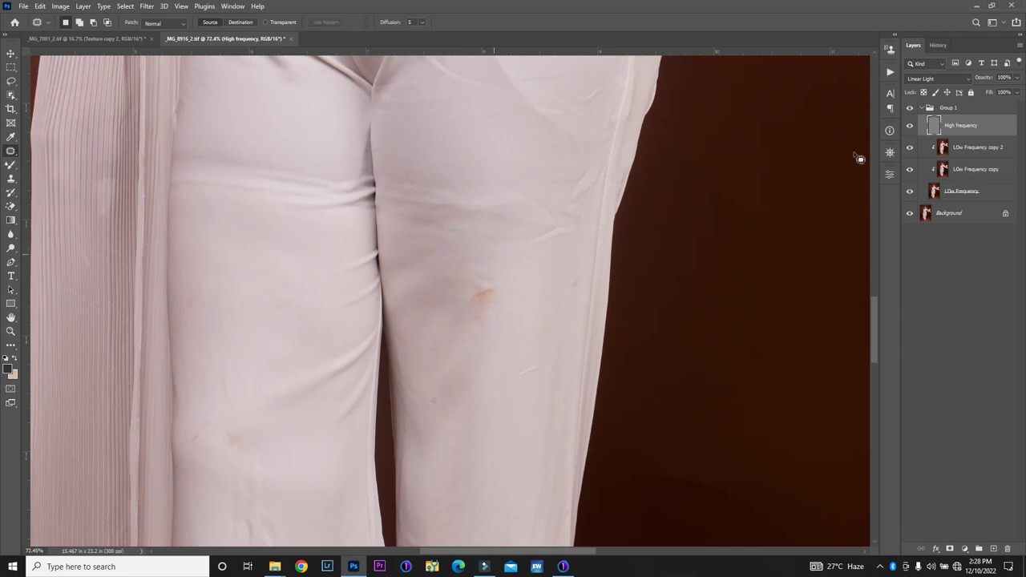
Patch the remaining orange stain and the small spots on the same trouser leg, on LOw Frequency copy 2.
click(987, 149)
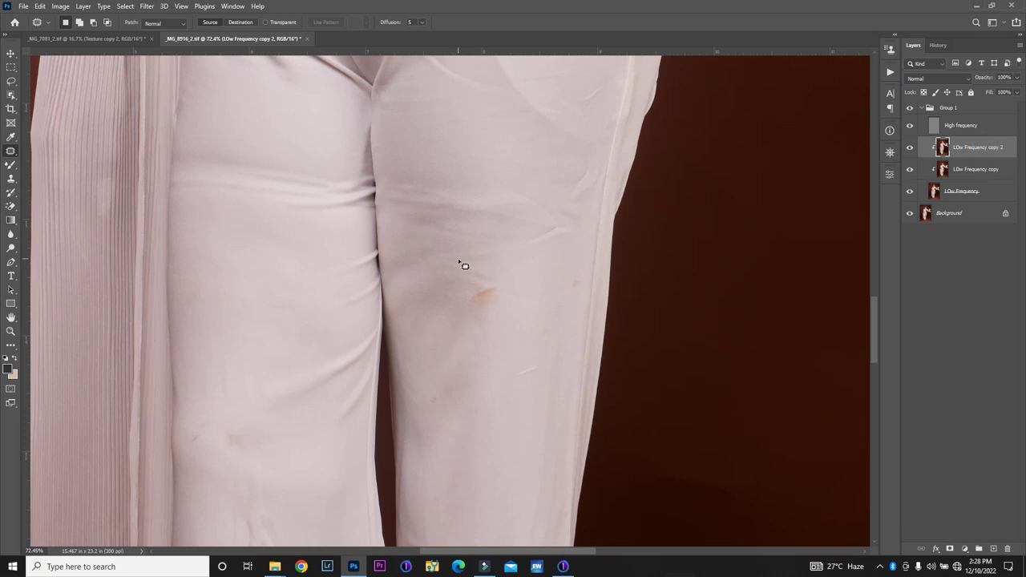
mouse_move(463, 265)
mouse_down()
mouse_move(453, 259)
mouse_move(452, 270)
mouse_move(442, 244)
mouse_up()
click(443, 243)
mouse_move(472, 284)
mouse_down()
mouse_move(474, 345)
mouse_move(510, 315)
mouse_move(484, 286)
mouse_up()
mouse_move(486, 324)
mouse_down()
mouse_move(503, 351)
mouse_move(498, 400)
mouse_up()
key(ctrl+d)
mouse_move(433, 397)
mouse_down()
mouse_move(447, 412)
mouse_move(435, 408)
mouse_move(434, 441)
mouse_up()
key(ctrl+d)
Patch the discoloured marks around the knee and thigh of the trouser leg beside the cape.
mouse_move(226, 425)
mouse_down()
mouse_move(241, 463)
mouse_move(256, 428)
mouse_move(226, 424)
mouse_move(236, 489)
mouse_up()
key(ctrl+d)
mouse_move(188, 420)
mouse_down()
mouse_move(187, 456)
mouse_move(210, 432)
mouse_move(198, 415)
mouse_move(200, 481)
mouse_up()
key(ctrl+d)
mouse_move(186, 285)
mouse_down()
mouse_move(183, 323)
mouse_move(215, 308)
mouse_move(198, 273)
mouse_up()
drag(194, 385, 200, 414)
click(354, 282)
Compare the patched trousers with LOw Frequency copy 2 hidden and shown.
key(ctrl+minus)
key(ctrl+minus)
key(ctrl+minus)
key(ctrl+minus)
key(ctrl+minus)
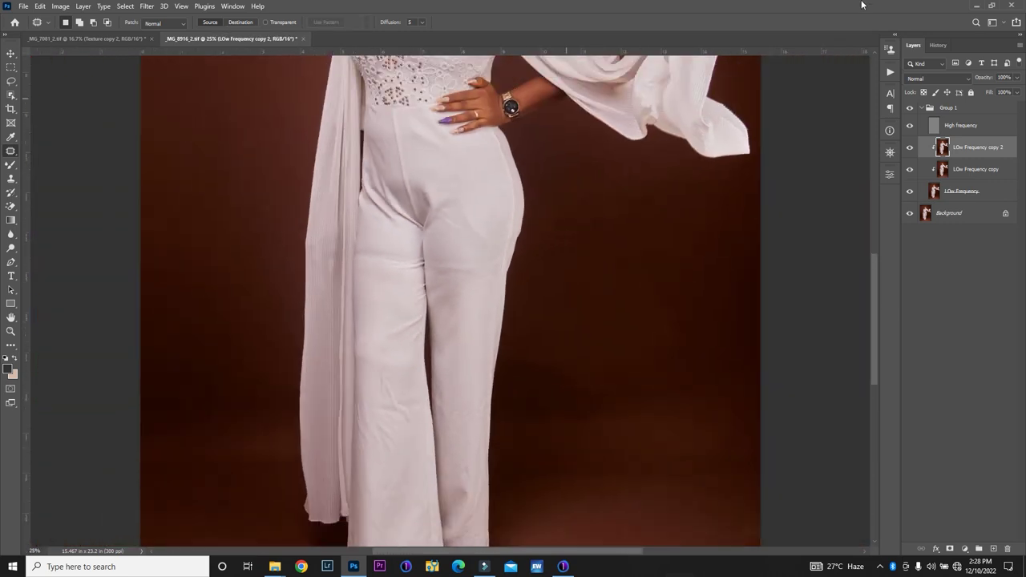
click(909, 150)
click(909, 151)
Patch the orange stain on the trousers just below the fingertips at the waist.
mouse_move(415, 133)
mouse_down()
mouse_move(475, 164)
mouse_move(429, 131)
mouse_up()
key(ctrl+d)
key(z)
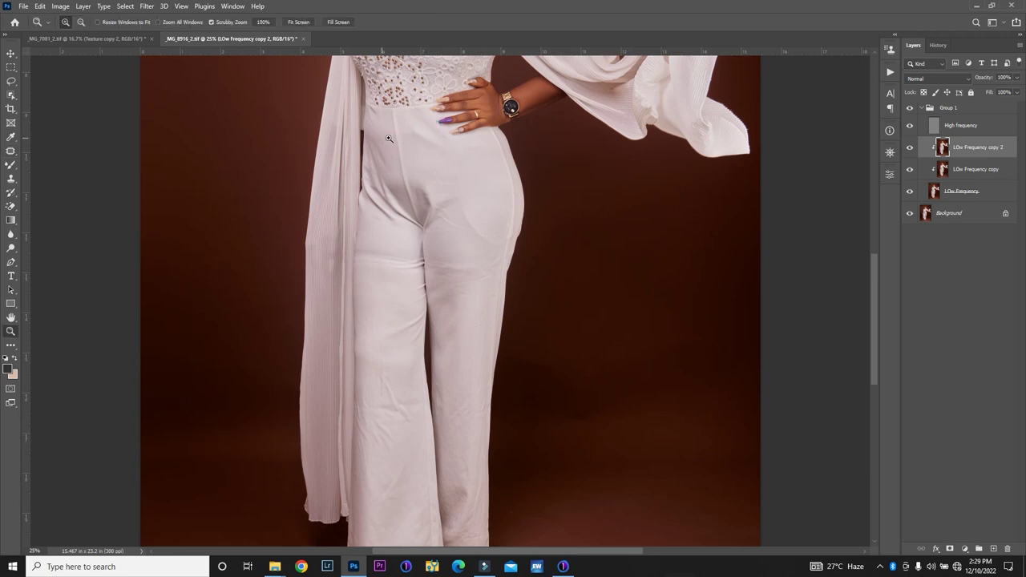
drag(412, 131, 509, 149)
key(j)
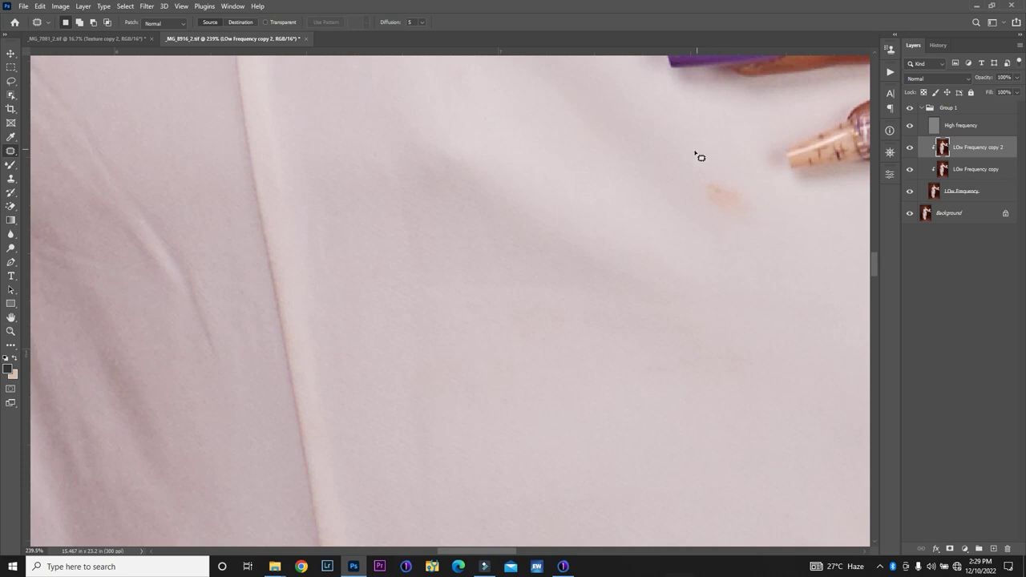
mouse_move(694, 152)
mouse_down()
mouse_move(728, 225)
mouse_move(757, 188)
mouse_move(720, 163)
mouse_move(739, 314)
mouse_up()
key(ctrl+d)
Return to the Mixer Brush and set its Wet value to 25%.
scroll(741, 316, down, 6)
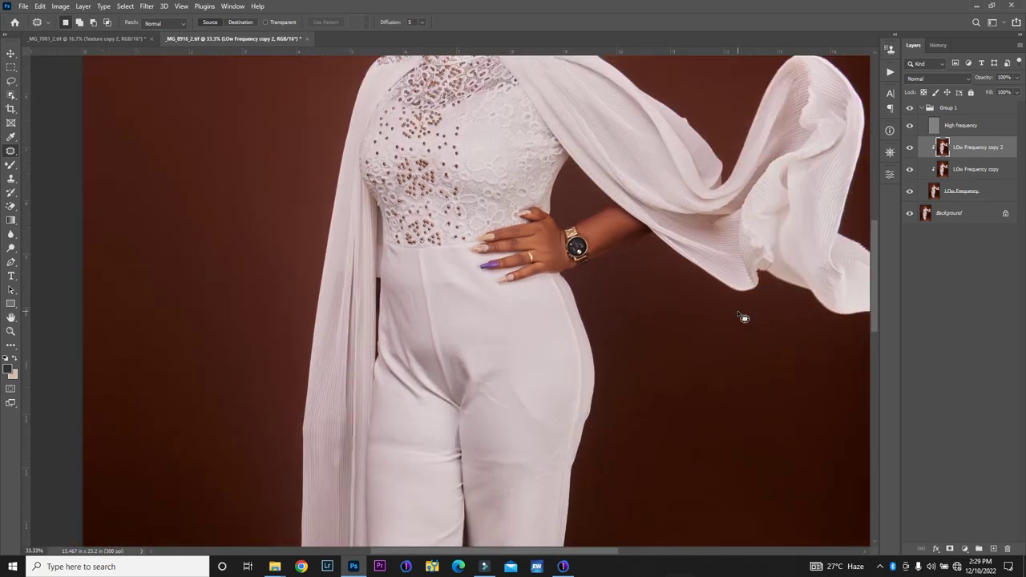
scroll(741, 316, down, 3)
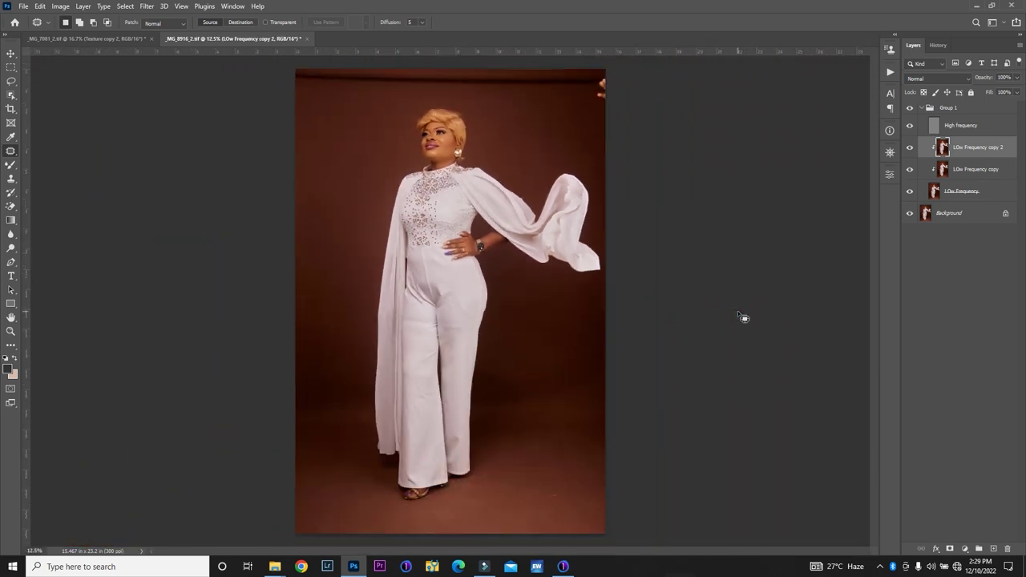
click(11, 165)
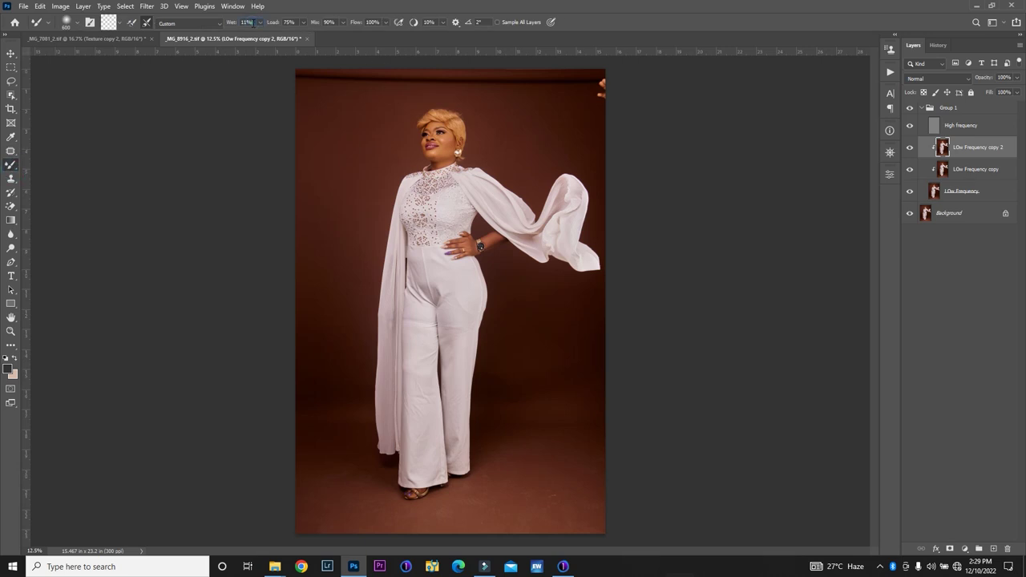
click(248, 23)
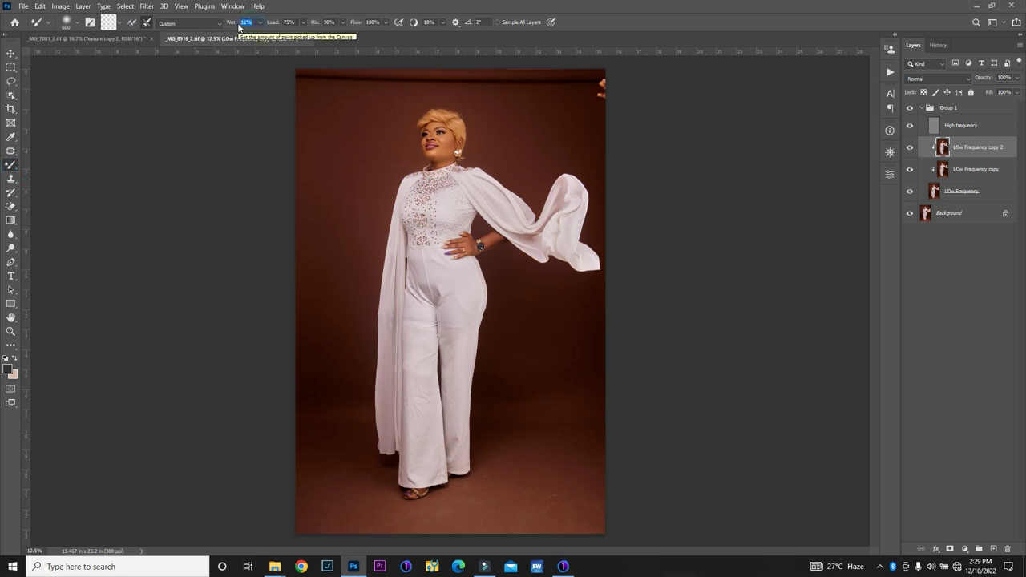
text(25)
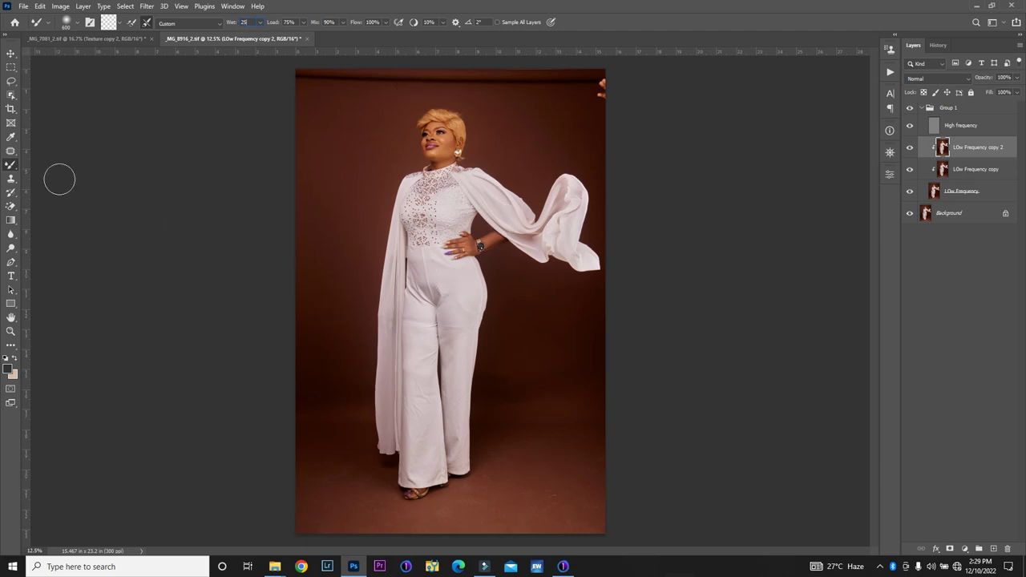
Smooth the thigh creases on the leg away from the cape with a 200 px Mixer Brush, and compare with the layer hidden and shown.
click(10, 331)
drag(459, 348, 508, 339)
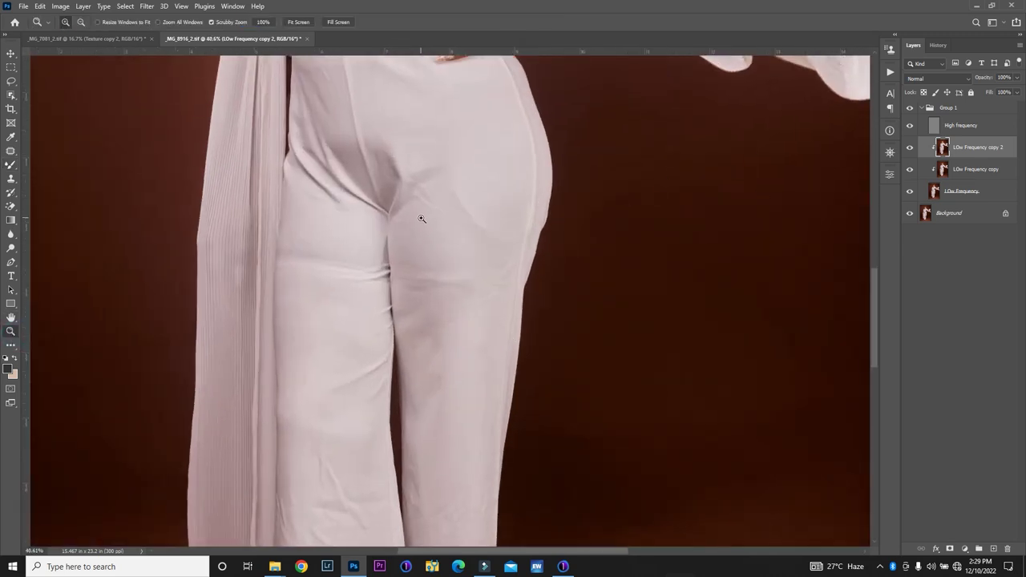
key(b)
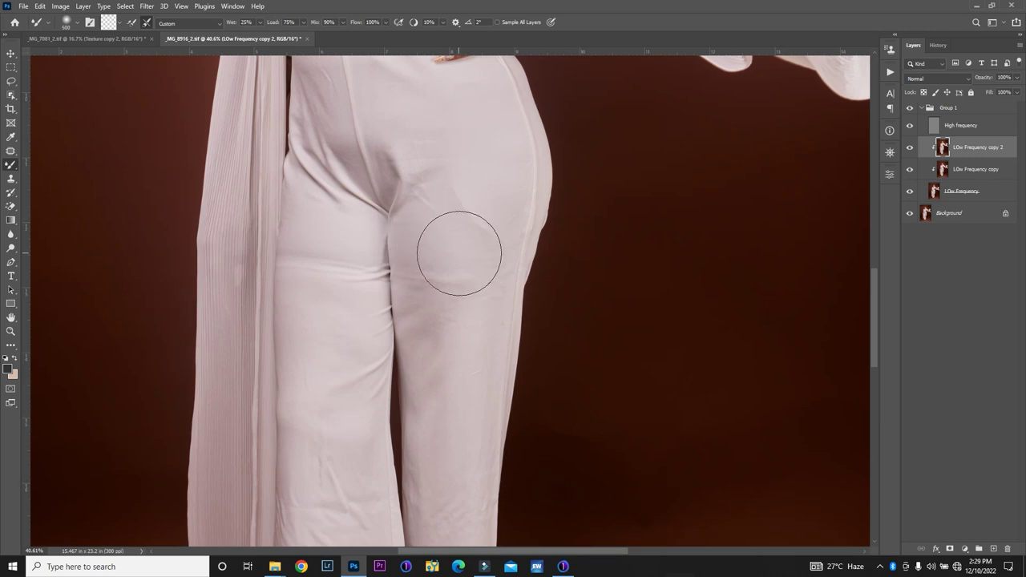
key(bracketleft)
key(bracketleft)
key(bracketleft)
drag(422, 228, 425, 318)
drag(416, 269, 425, 359)
mouse_move(417, 244)
mouse_down()
mouse_move(406, 264)
mouse_move(433, 379)
mouse_up()
mouse_move(443, 268)
mouse_down()
mouse_move(456, 258)
mouse_move(474, 334)
mouse_move(506, 256)
mouse_move(482, 340)
mouse_up()
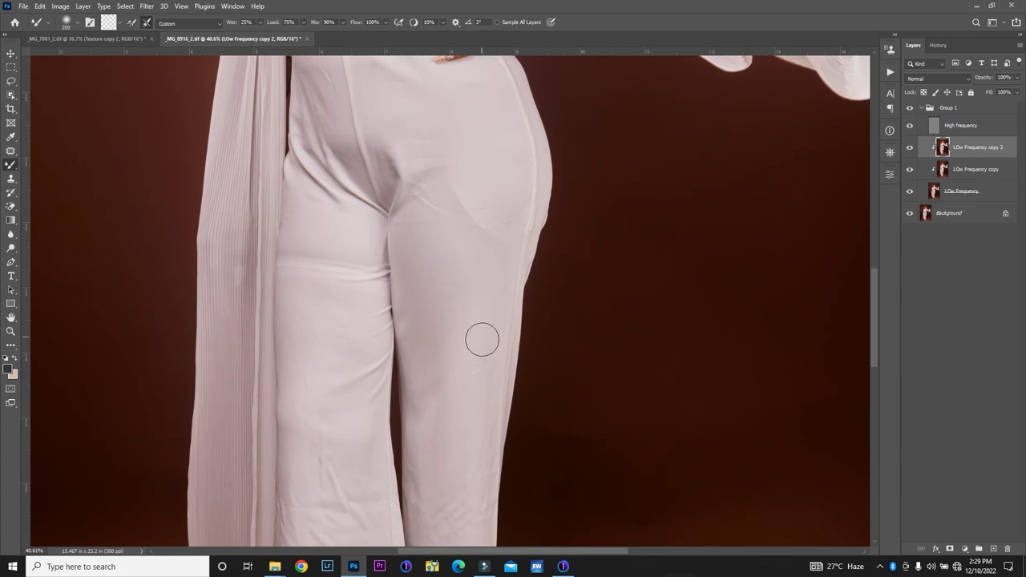
click(911, 150)
click(911, 150)
click(911, 150)
click(911, 150)
Blend the wrinkles across the hip, crotch and front waist of the trousers with the Mixer Brush.
key(ctrl+minus)
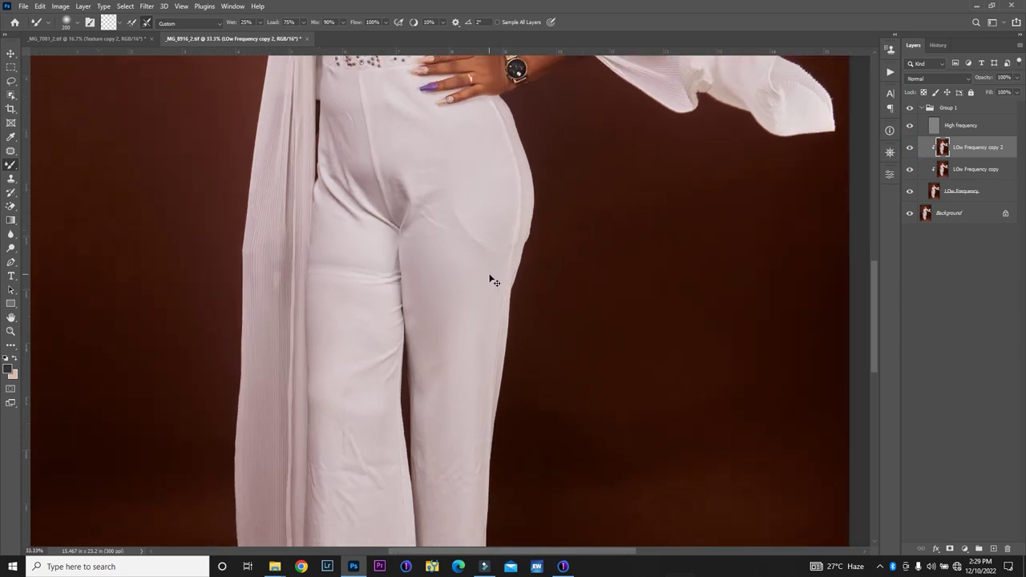
key(ctrl+minus)
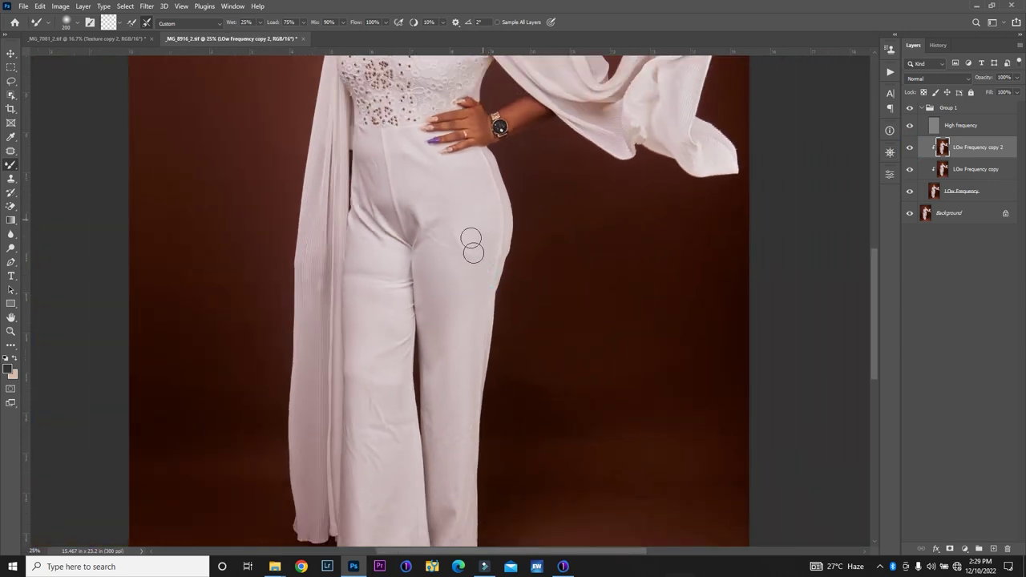
drag(466, 264, 463, 214)
mouse_move(431, 271)
mouse_down()
mouse_move(434, 229)
mouse_move(421, 254)
mouse_move(435, 215)
mouse_move(419, 216)
mouse_move(416, 248)
mouse_move(410, 216)
mouse_move(420, 226)
mouse_move(413, 248)
mouse_move(415, 217)
mouse_move(412, 230)
mouse_move(381, 231)
mouse_move(377, 224)
mouse_move(397, 237)
mouse_move(373, 216)
mouse_move(370, 174)
mouse_up()
drag(376, 184, 379, 196)
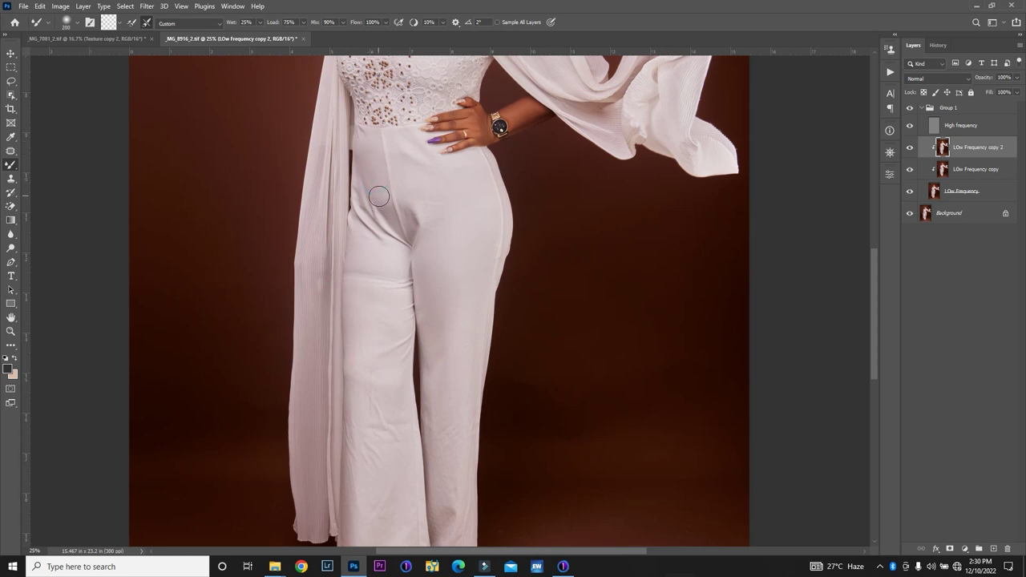
Set the Mixer Brush's Wet value to 20% and smooth the leg away from the cape from the thigh to the lower leg.
click(250, 23)
key(Return)
key(bracketright)
key(bracketright)
key(bracketright)
mouse_move(449, 298)
mouse_down()
mouse_move(466, 292)
mouse_move(456, 306)
mouse_move(438, 272)
mouse_move(437, 346)
mouse_up()
key(bracketleft)
key(bracketleft)
key(bracketleft)
mouse_move(443, 470)
mouse_down()
mouse_move(452, 410)
mouse_move(453, 438)
mouse_up()
drag(453, 449, 470, 363)
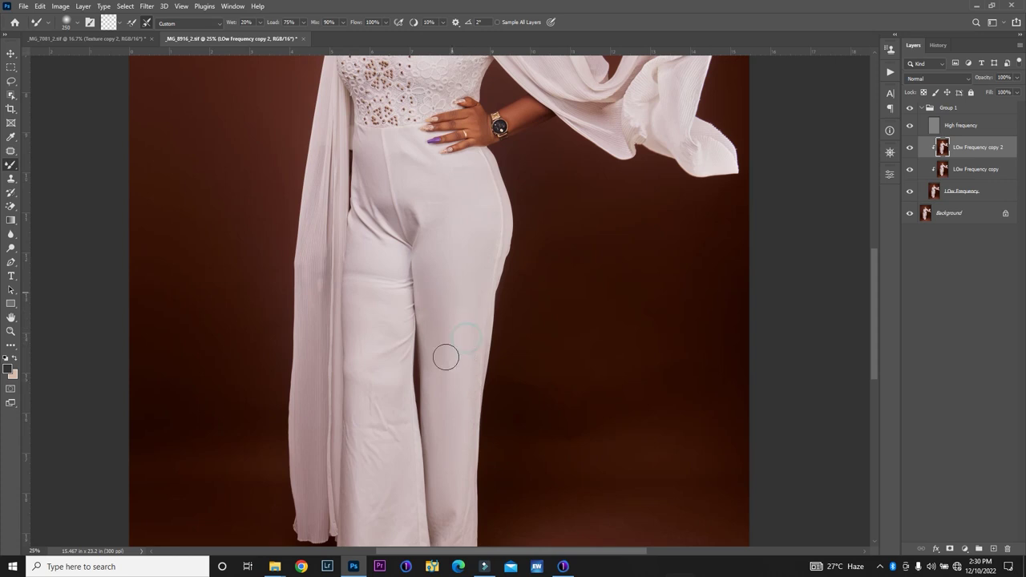
Even out the same leg's inner edge, thigh and hip, and compare the retouch with Group 1 hidden and shown.
drag(435, 366, 424, 281)
mouse_move(436, 324)
mouse_down()
mouse_move(428, 197)
mouse_move(399, 146)
mouse_move(406, 161)
mouse_move(417, 156)
mouse_move(408, 137)
mouse_move(428, 165)
mouse_move(462, 173)
mouse_up()
drag(413, 228, 413, 216)
mouse_move(413, 176)
mouse_down()
mouse_move(409, 145)
mouse_move(438, 171)
mouse_move(444, 251)
mouse_up()
drag(451, 298, 472, 229)
click(910, 108)
click(910, 109)
key(ctrl+minus)
key(ctrl+minus)
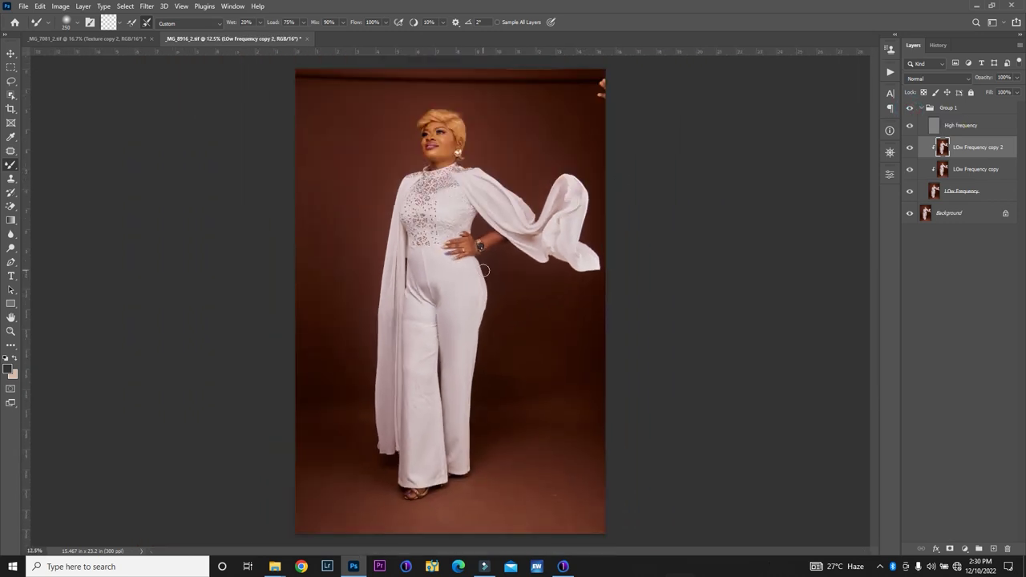
Smooth the creases down the thigh and knee of the leg beside the cape with the Mixer Brush.
key(z)
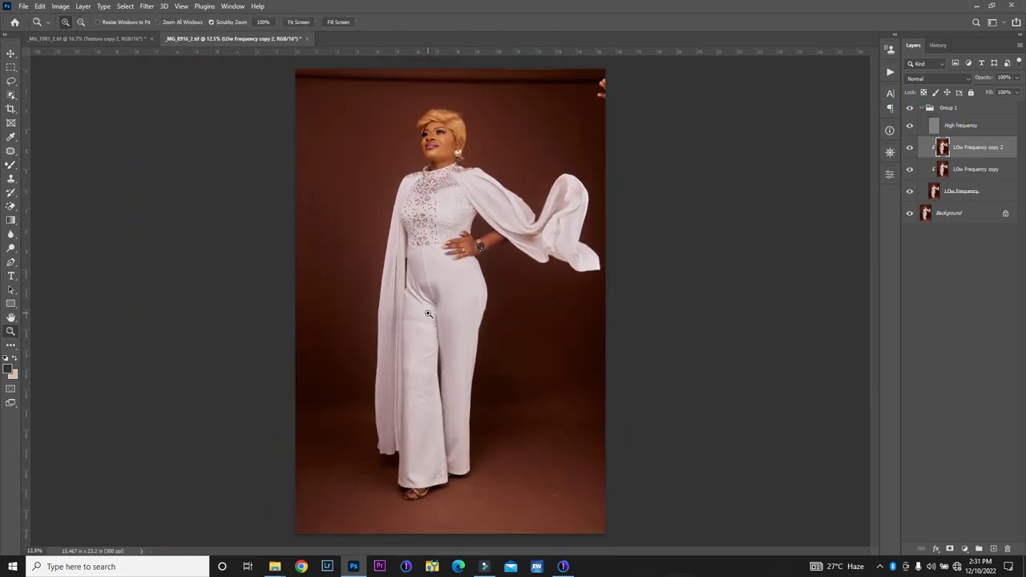
drag(429, 314, 470, 306)
key(b)
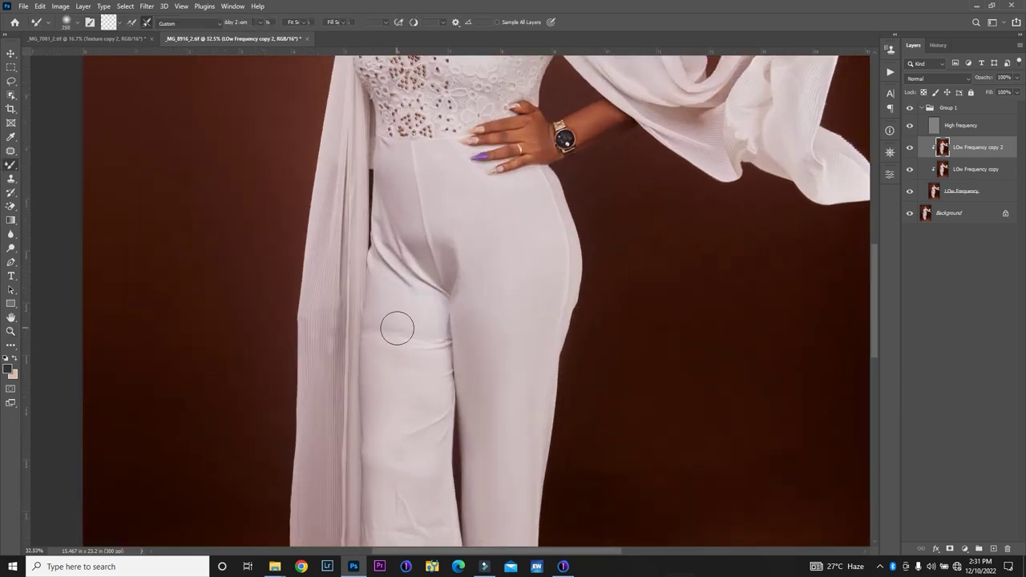
mouse_move(396, 342)
mouse_down()
mouse_move(390, 312)
mouse_move(374, 339)
mouse_move(391, 373)
mouse_move(406, 300)
mouse_move(408, 369)
mouse_move(433, 341)
mouse_move(407, 362)
mouse_move(409, 326)
mouse_move(394, 472)
mouse_move(380, 467)
mouse_move(377, 450)
mouse_move(385, 389)
mouse_move(400, 497)
mouse_move(394, 545)
mouse_move(401, 518)
mouse_move(404, 530)
mouse_up()
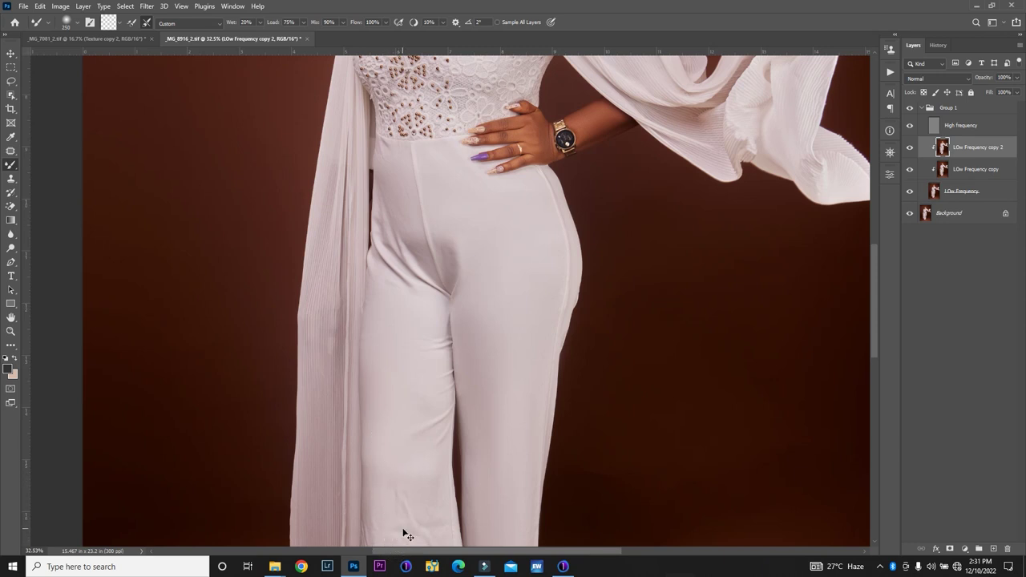
Blend away the wrinkles on the lower part of the trouser leg beside the cape with a larger Mixer Brush.
key(ctrl+0)
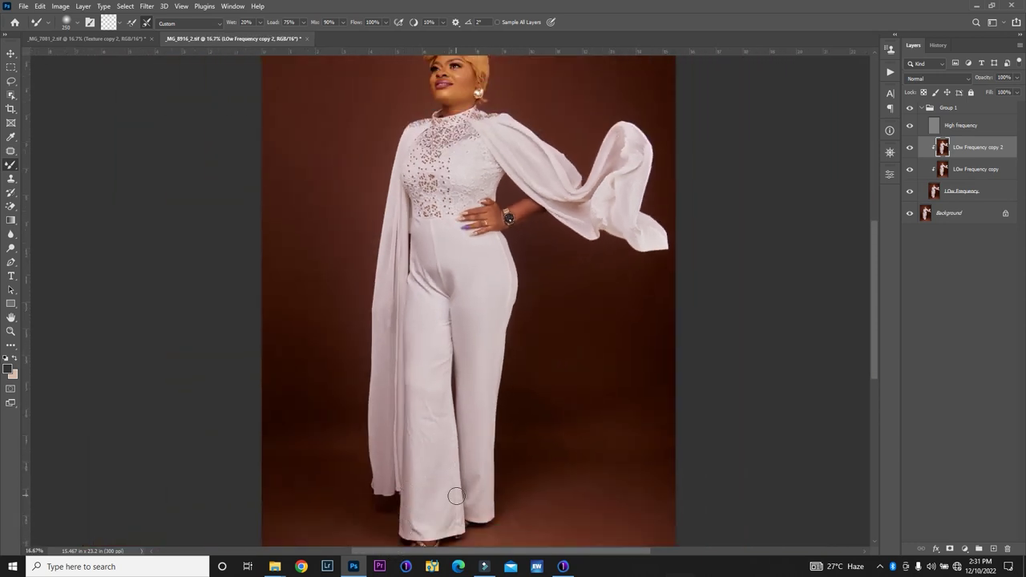
key(z)
drag(437, 498, 468, 464)
key(b)
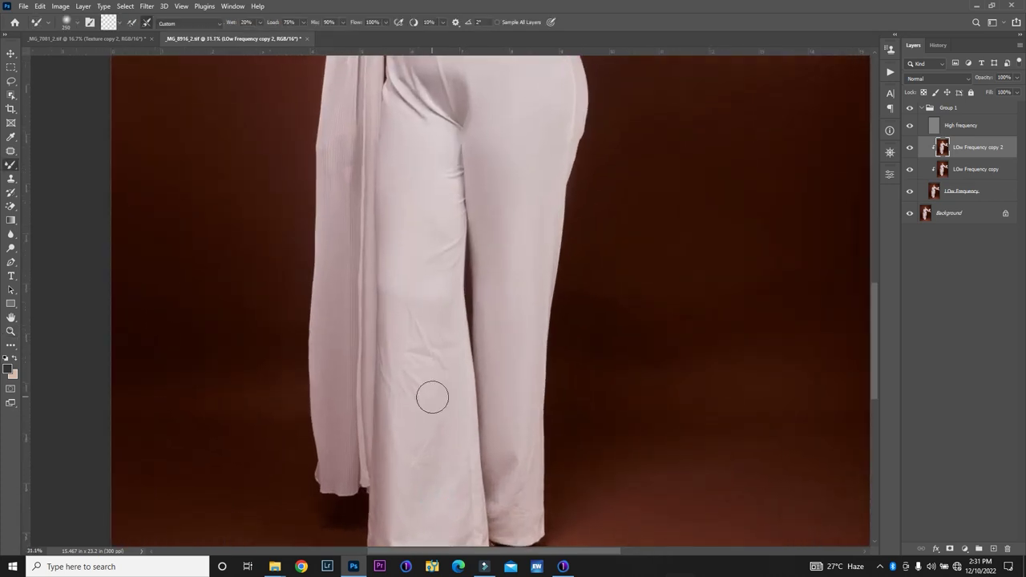
key(bracketright)
mouse_move(432, 397)
mouse_down()
mouse_move(431, 435)
mouse_move(428, 371)
mouse_move(424, 413)
mouse_move(409, 393)
mouse_move(408, 351)
mouse_move(434, 517)
mouse_move(444, 452)
mouse_move(440, 468)
mouse_move(436, 385)
mouse_move(410, 323)
mouse_move(419, 451)
mouse_move(411, 542)
mouse_move(415, 452)
mouse_up()
Smooth the trouser edge along the cape from the lower leg up to the thigh with a smaller Mixer Brush.
key(bracketleft)
key(bracketleft)
drag(382, 375, 380, 334)
drag(382, 268, 381, 220)
drag(385, 142, 392, 103)
Soften the inner-leg folds between the crotch and knee on the leg beside the cape.
drag(429, 132, 439, 133)
drag(428, 175, 450, 175)
drag(428, 225, 454, 231)
drag(442, 274, 446, 255)
Smooth the wrinkles on the lower part of the rear trouser leg, along its inner edge, with the Mixer Brush.
key(ctrl+minus)
key(z)
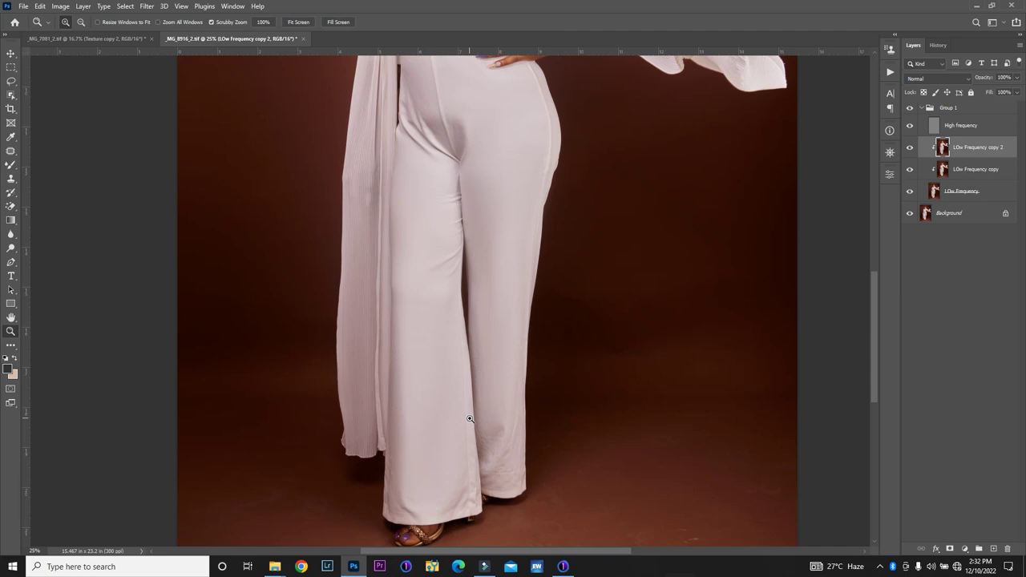
drag(443, 531, 484, 489)
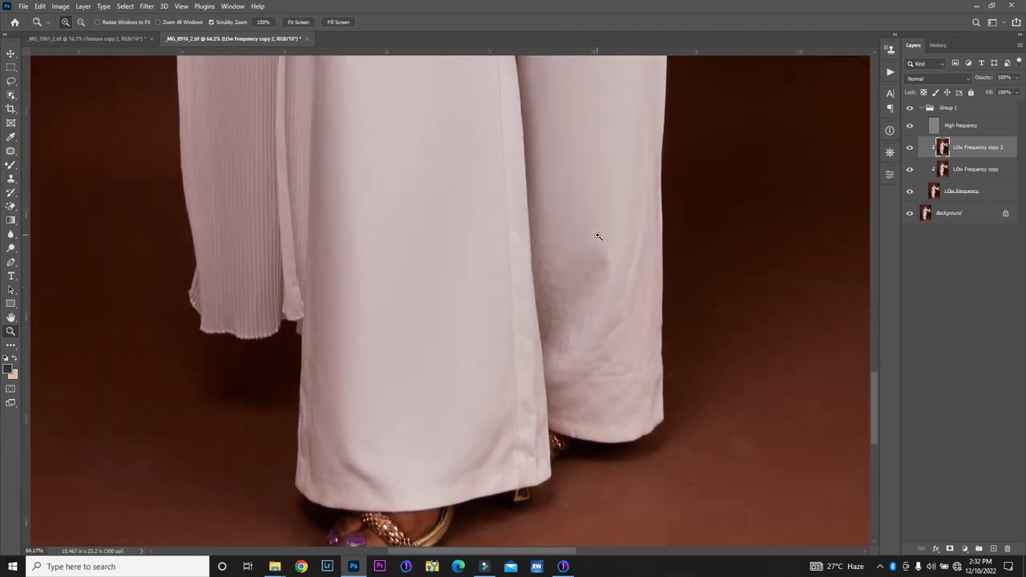
key(b)
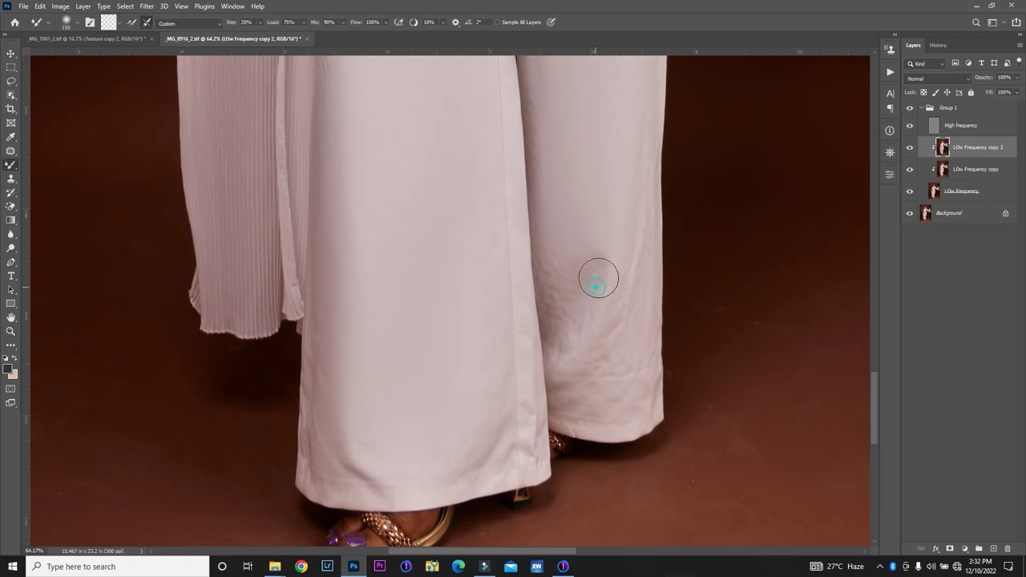
mouse_move(595, 287)
mouse_down()
mouse_move(566, 318)
mouse_move(569, 283)
mouse_move(565, 298)
mouse_move(555, 275)
mouse_up()
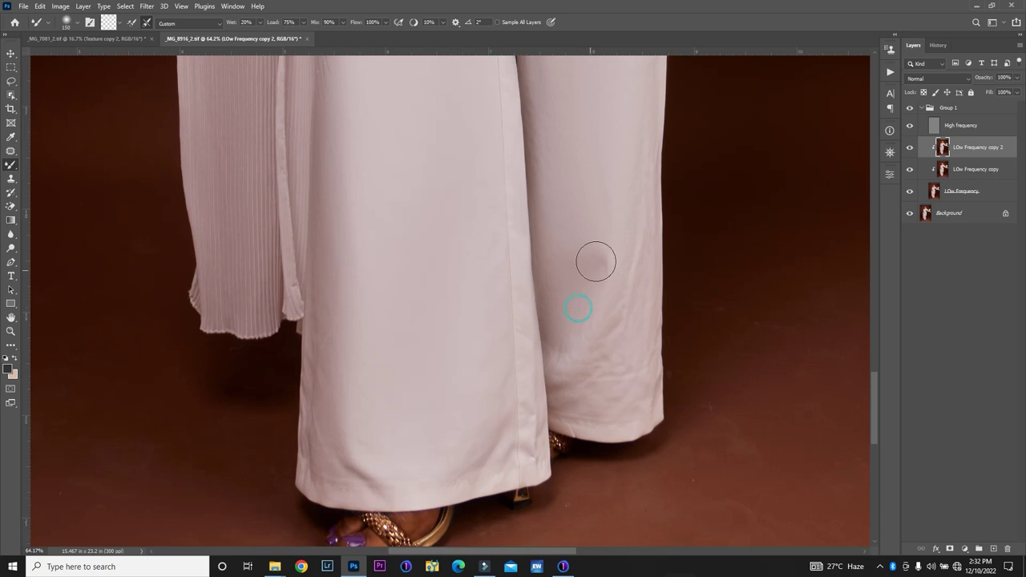
click(559, 282)
click(550, 243)
click(543, 168)
click(550, 165)
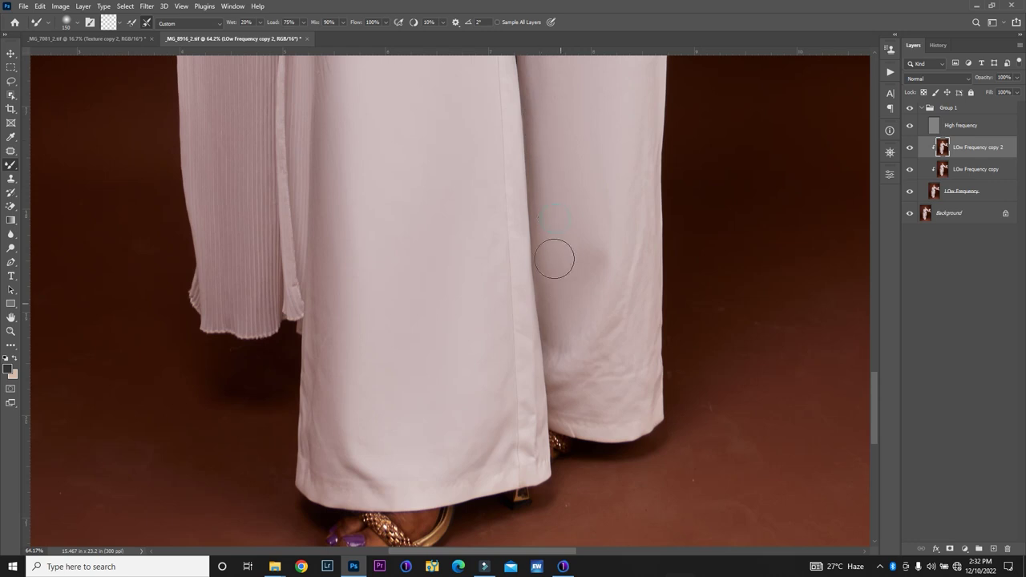
Blend away the creases just above the hem of the rear trouser leg with the Mixer Brush.
click(559, 317)
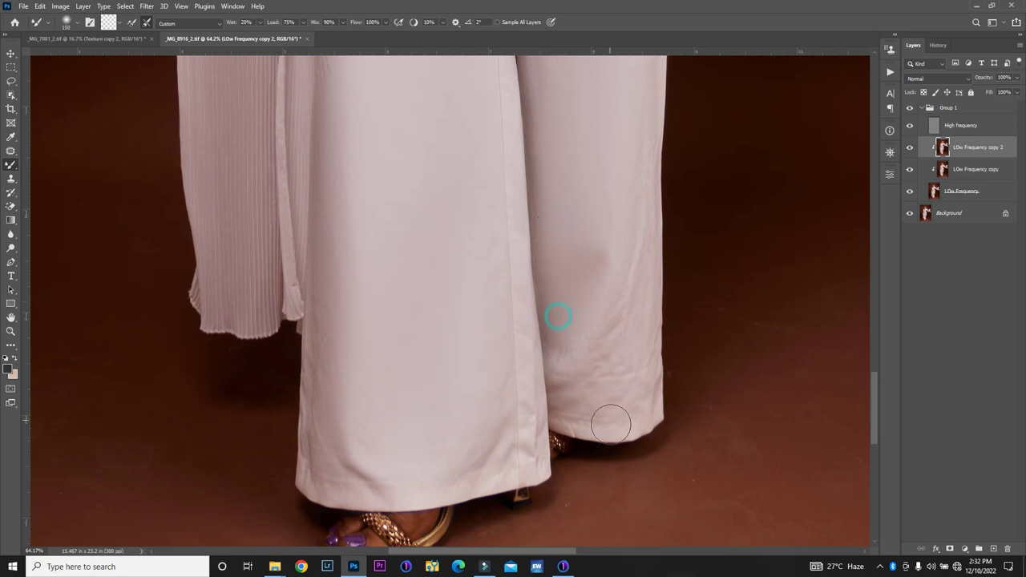
click(606, 376)
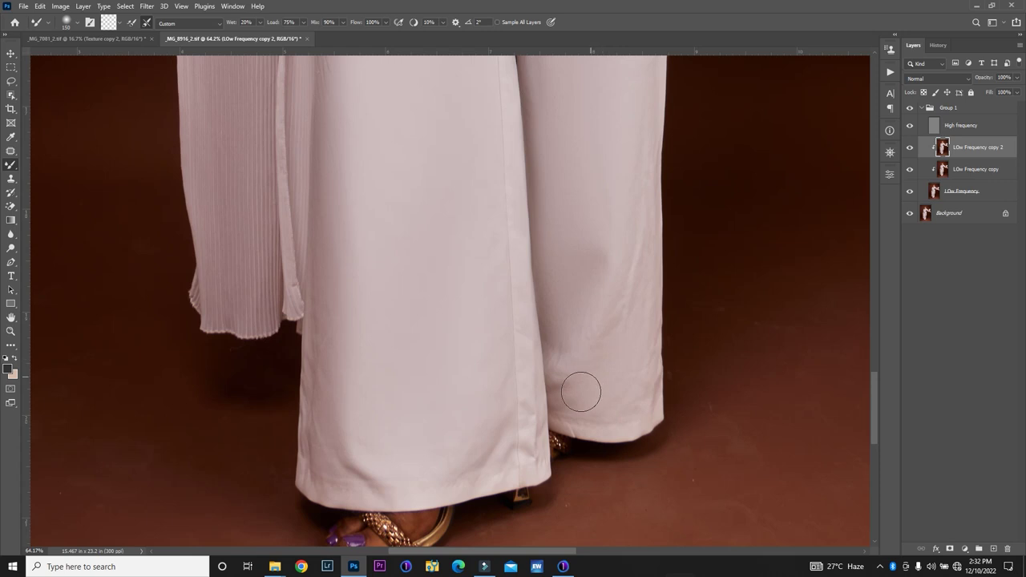
click(598, 323)
click(634, 350)
Soften the creases along the cape-side edge and hem of the front trouser leg with the Mixer Brush.
drag(878, 395, 879, 350)
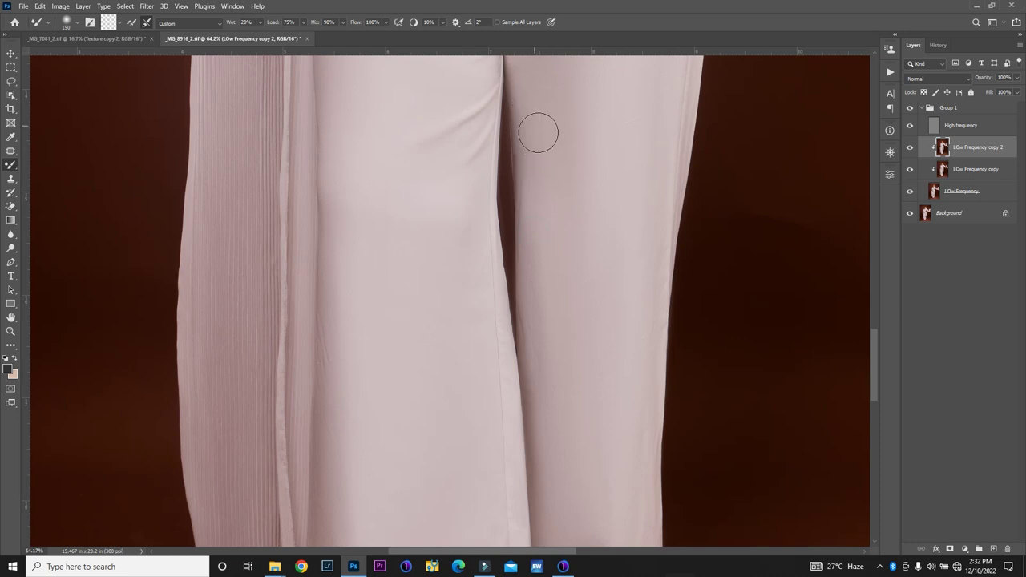
key(ctrl+minus)
key(ctrl+minus)
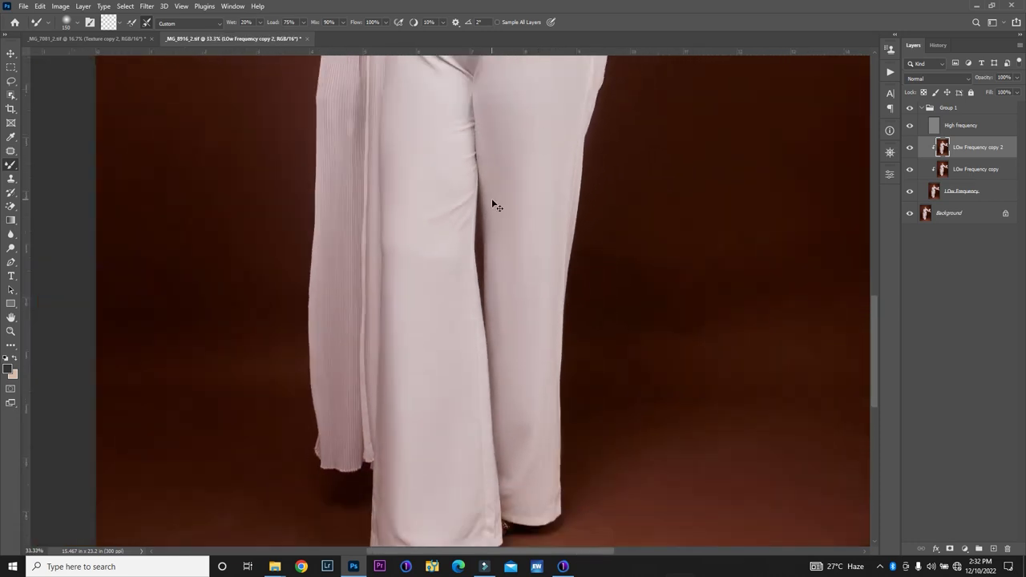
key(ctrl+minus)
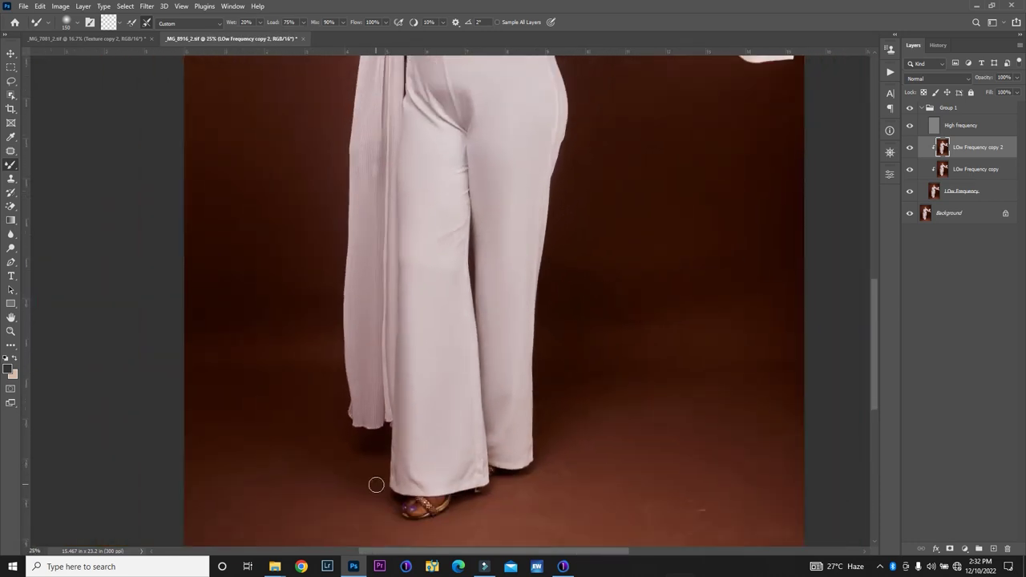
key(z)
drag(396, 490, 466, 455)
key(b)
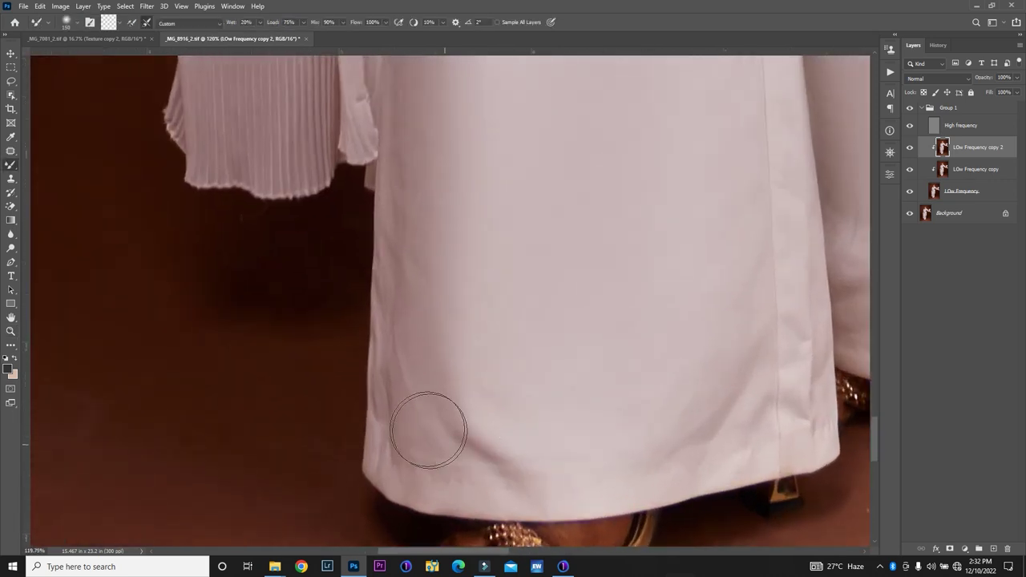
click(425, 425)
click(417, 303)
key(ctrl+1)
click(430, 175)
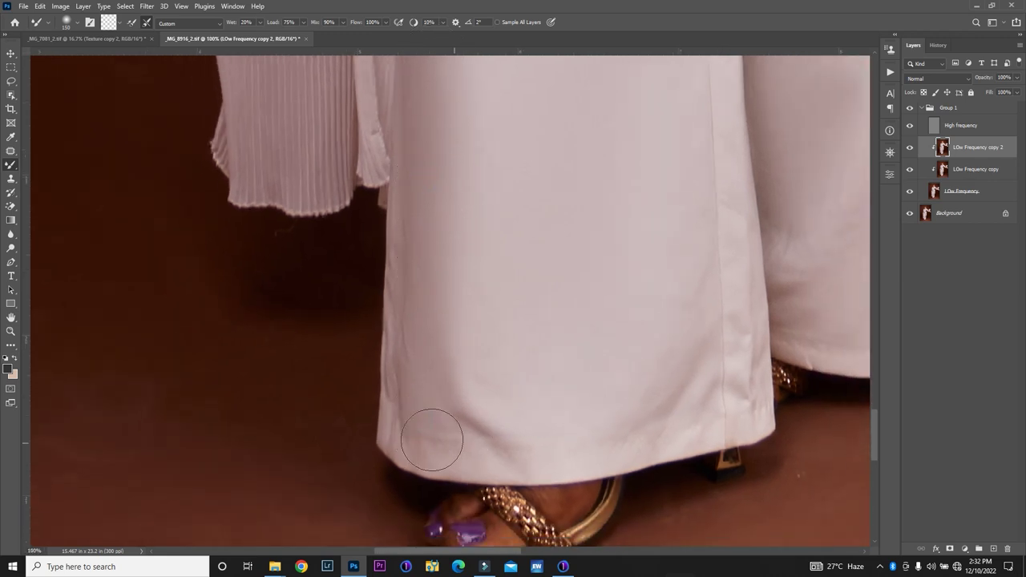
click(486, 453)
click(614, 431)
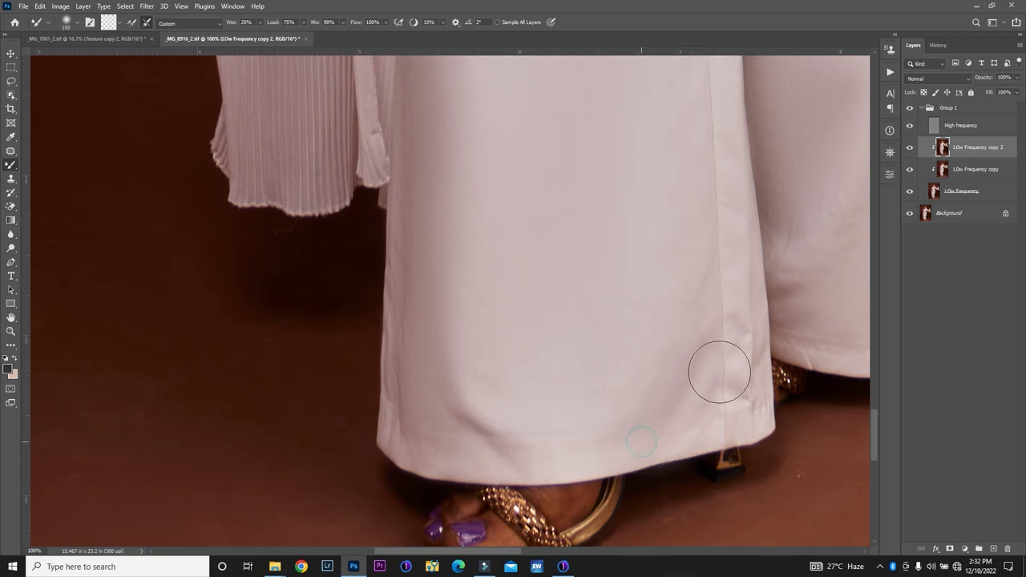
Smooth the puckers along the side seam of the front trouser leg, from the hem upward.
drag(727, 389, 735, 349)
click(728, 361)
click(718, 184)
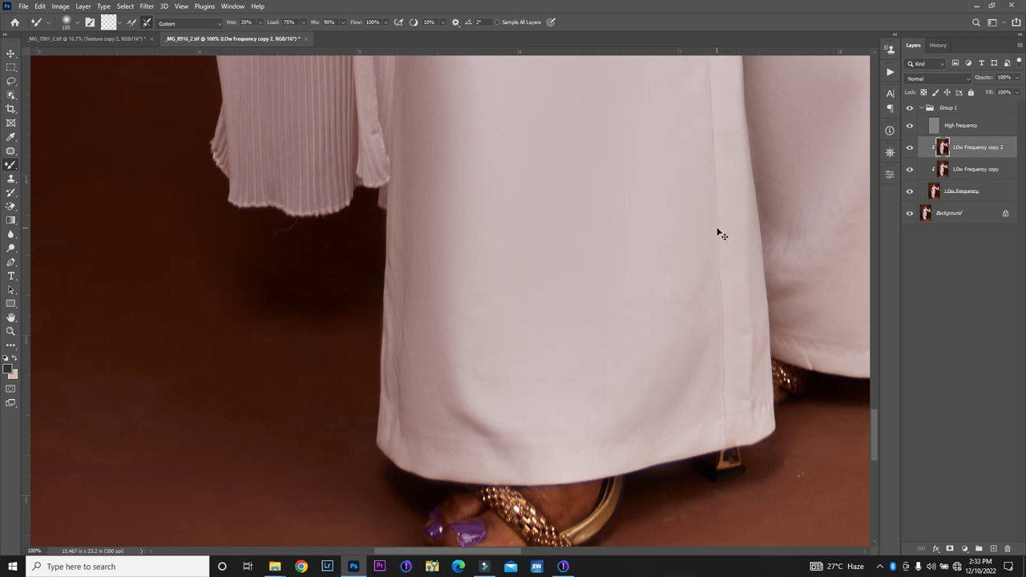
Even out the remaining folds and shading on the rear trouser leg from the hem up the calf.
scroll(717, 231, down, 2)
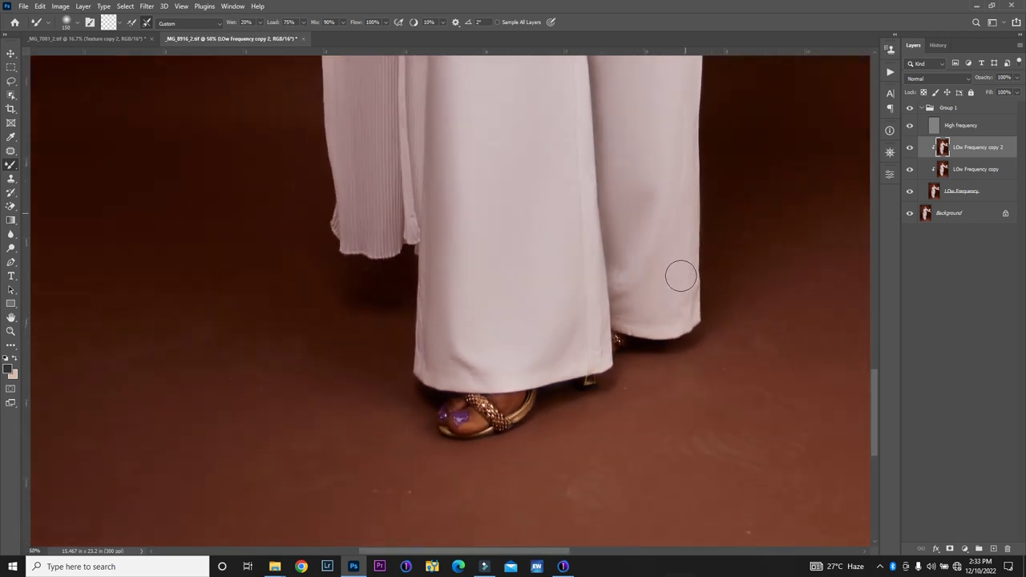
drag(681, 281, 683, 297)
drag(639, 303, 627, 312)
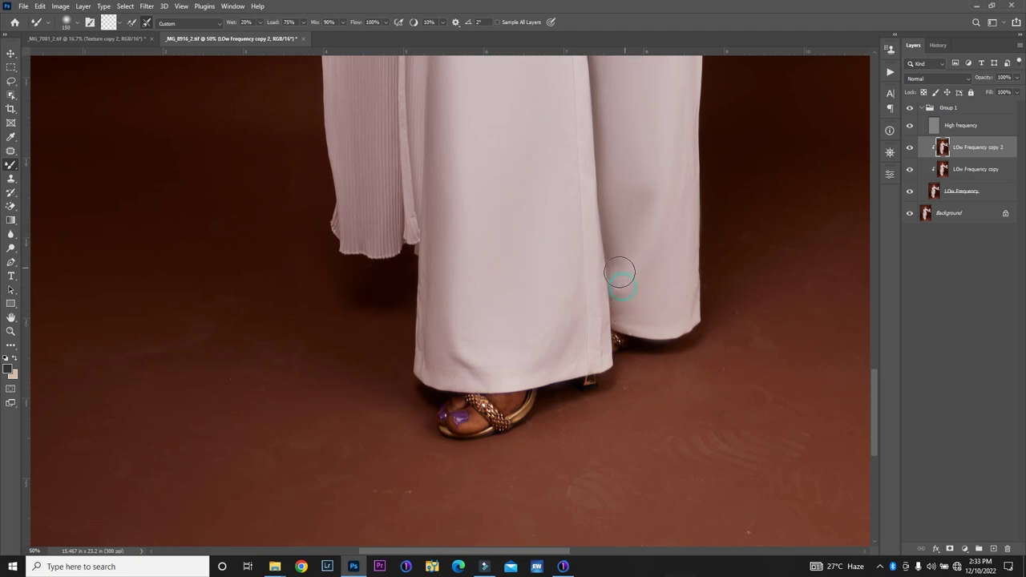
mouse_move(620, 263)
mouse_down()
mouse_move(618, 241)
mouse_move(637, 224)
mouse_up()
key(ctrl+minus)
key(ctrl+minus)
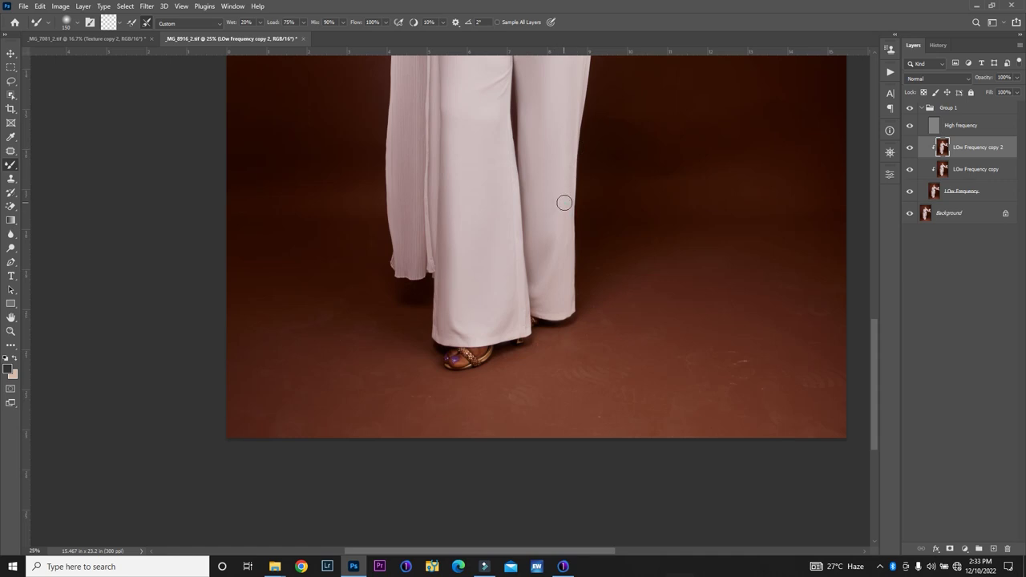
drag(550, 224, 528, 166)
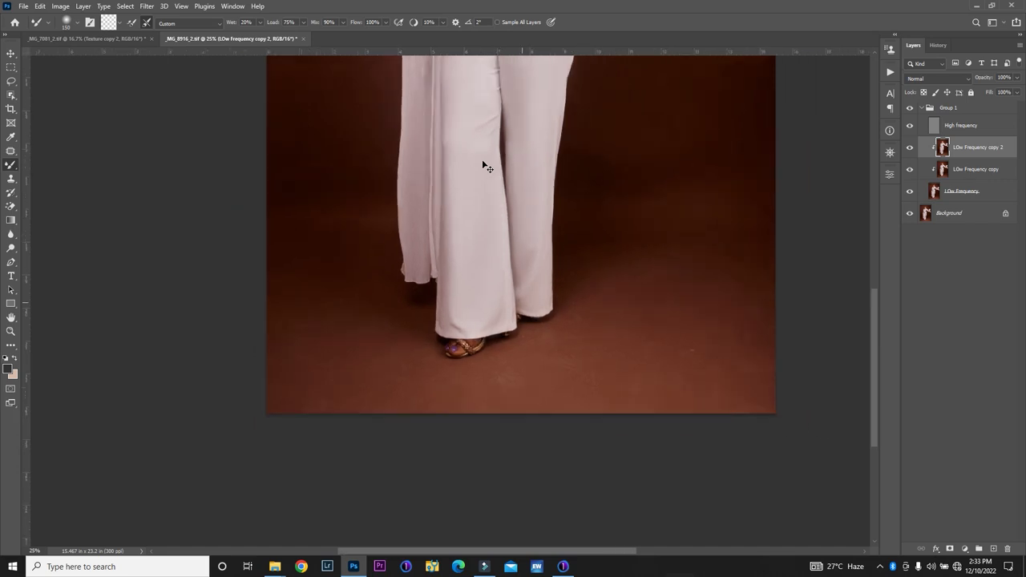
Toggle the visibility of Group 1 repeatedly to compare the full portrait before and after retouching, leaving the group visible.
key(ctrl+minus)
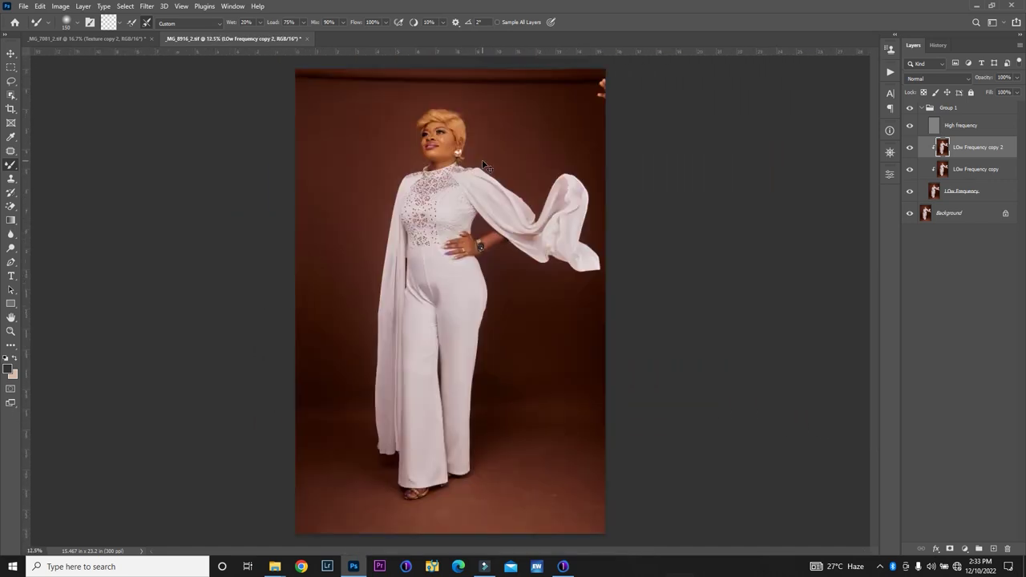
click(910, 107)
click(910, 110)
click(910, 110)
click(910, 110)
click(911, 109)
click(911, 109)
click(911, 109)
click(911, 108)
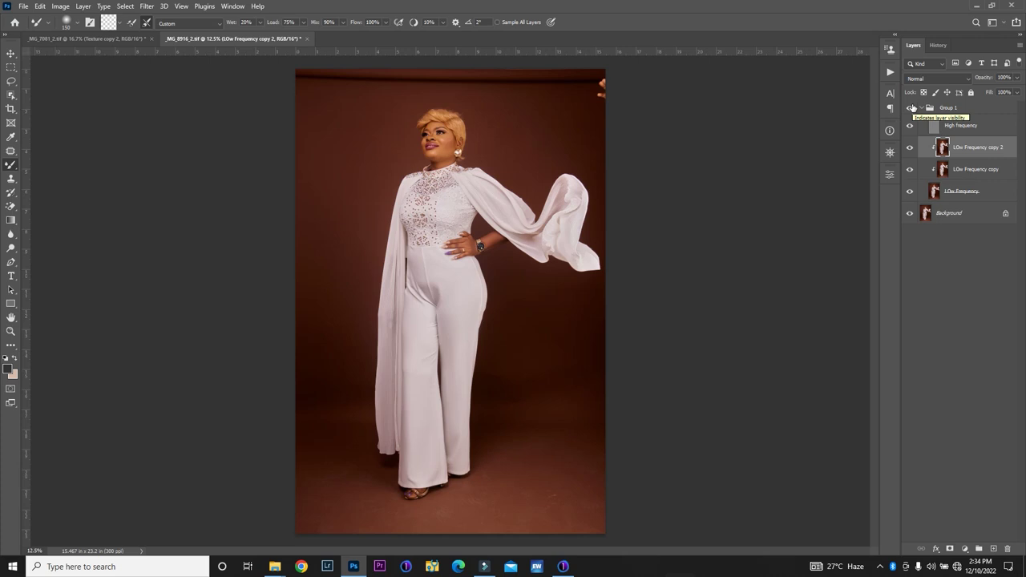